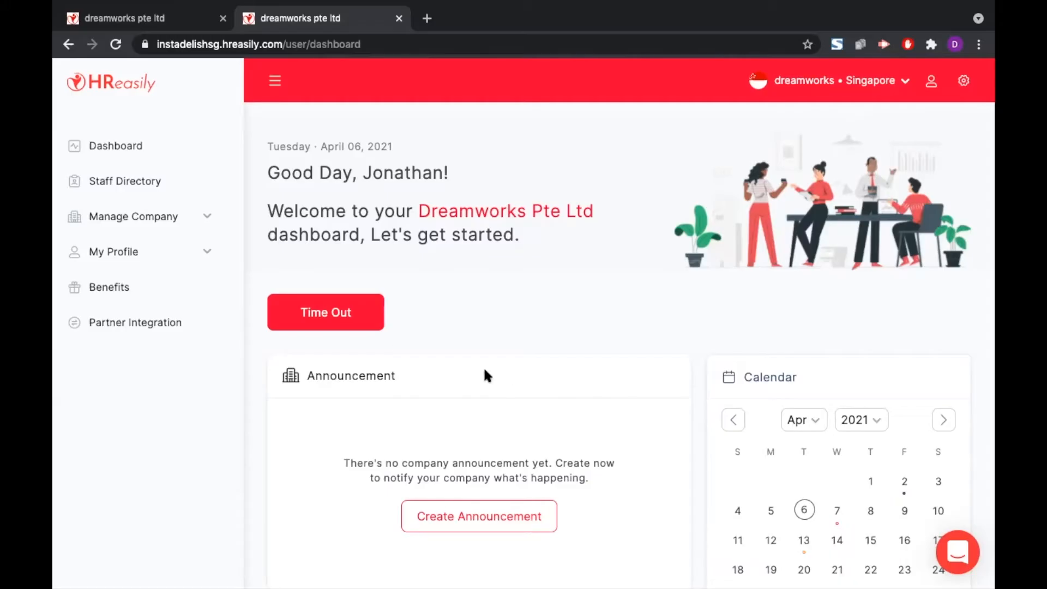
# Step: Open the company's payroll info and start editing the Time Attendance Advance Setting
pyautogui.click(208, 219)
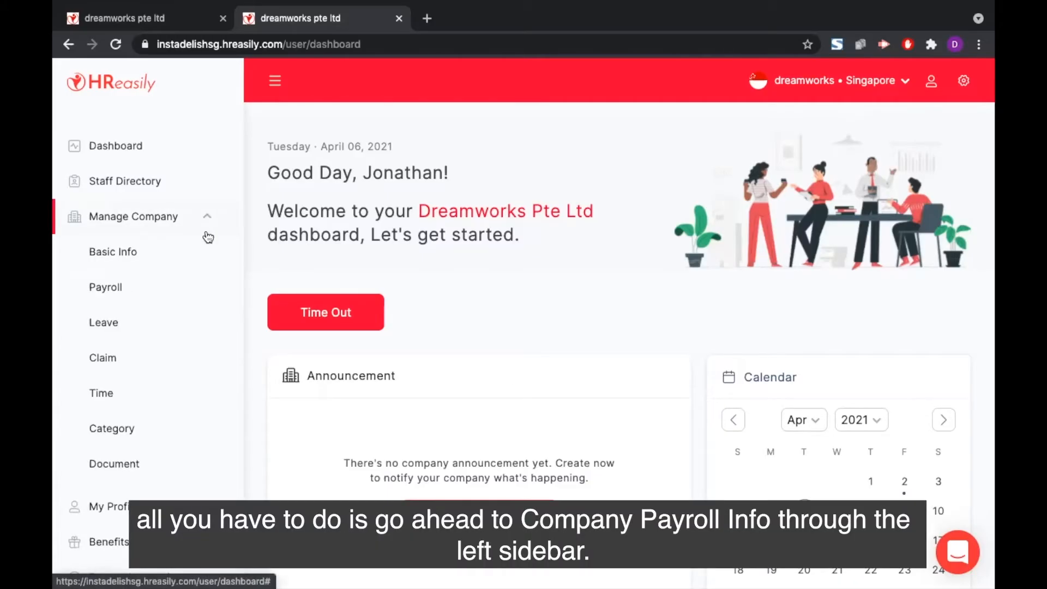
pyautogui.click(193, 286)
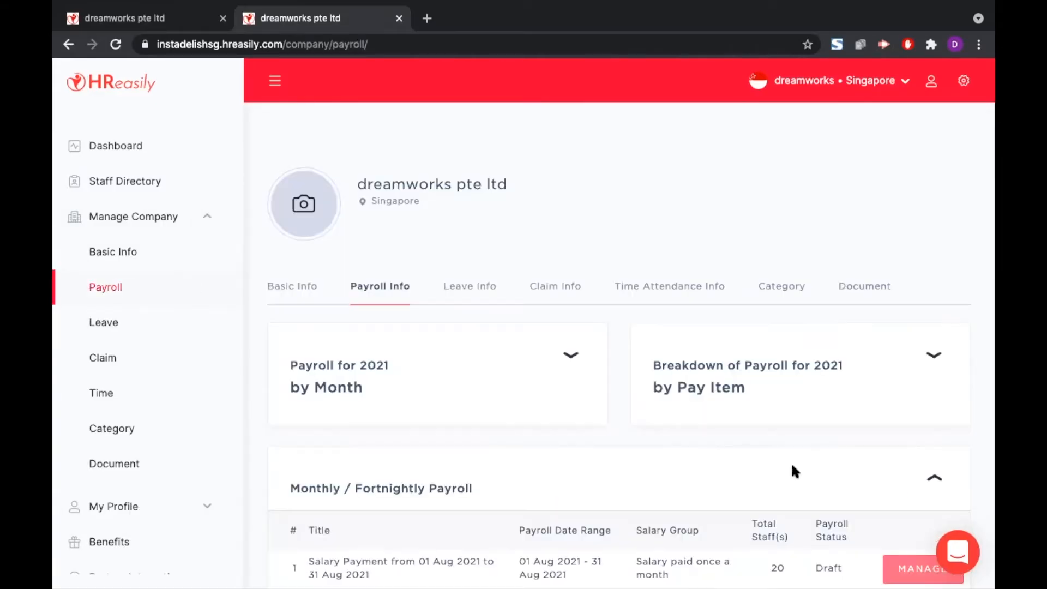
pyautogui.scroll(-15, 791, 465)
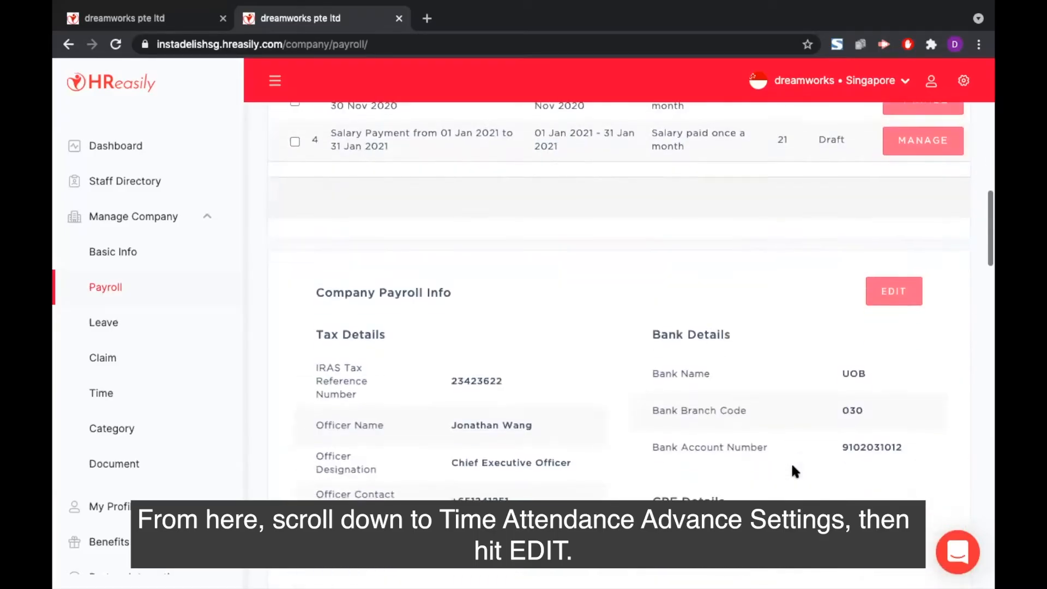
pyautogui.scroll(-5, 792, 466)
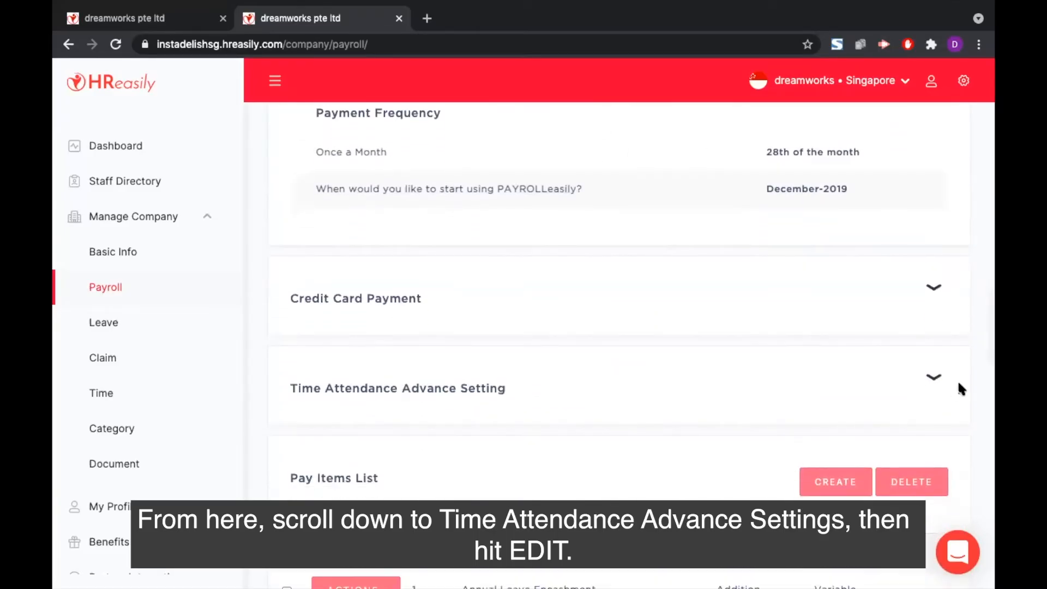
pyautogui.click(933, 377)
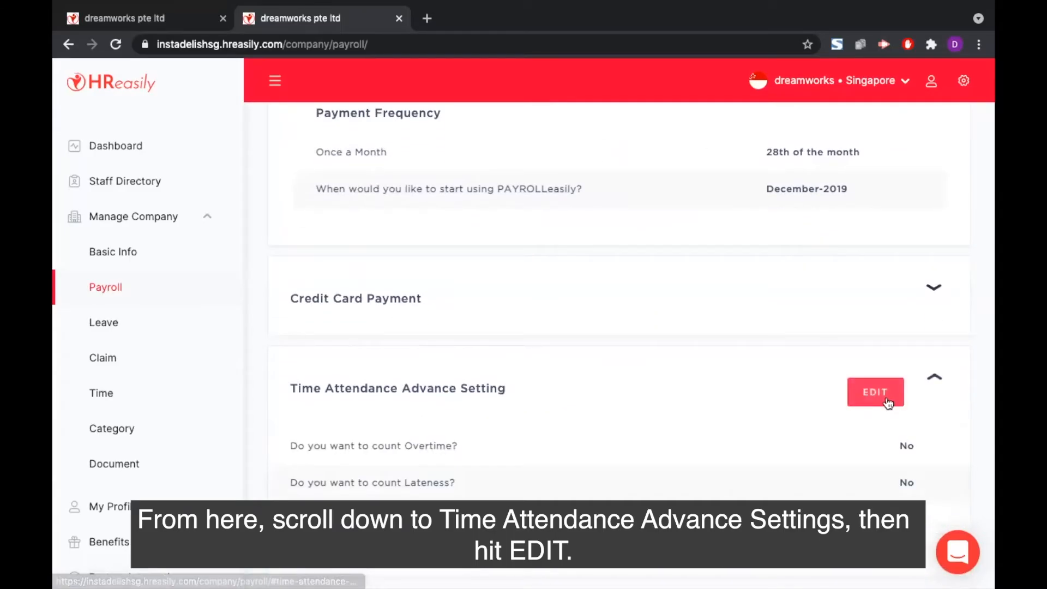
pyautogui.click(887, 403)
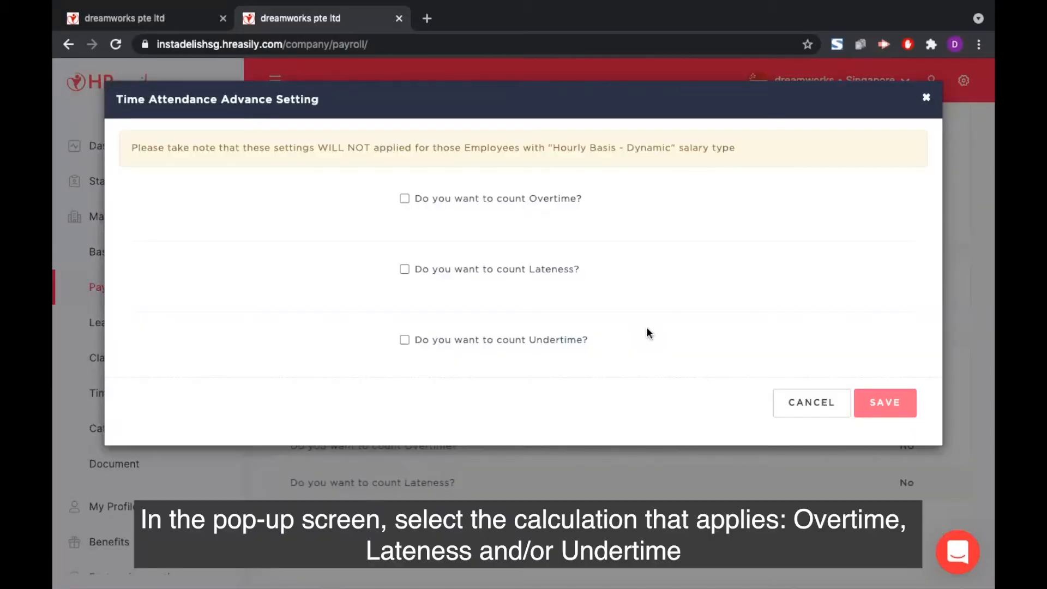
pyautogui.click(555, 200)
pyautogui.click(555, 200)
pyautogui.click(555, 271)
pyautogui.click(555, 271)
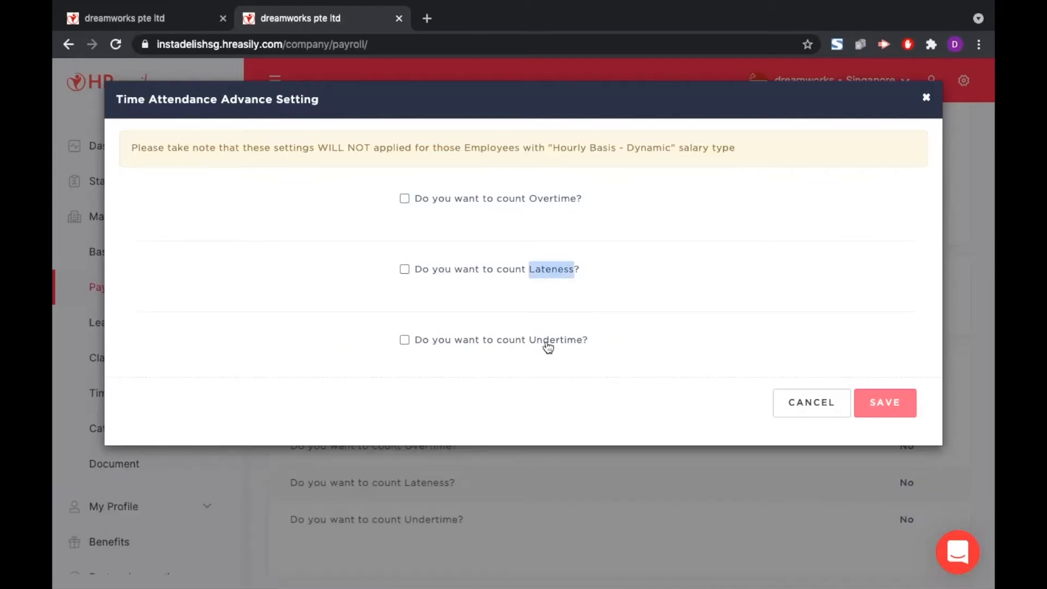
pyautogui.click(548, 347)
pyautogui.click(548, 346)
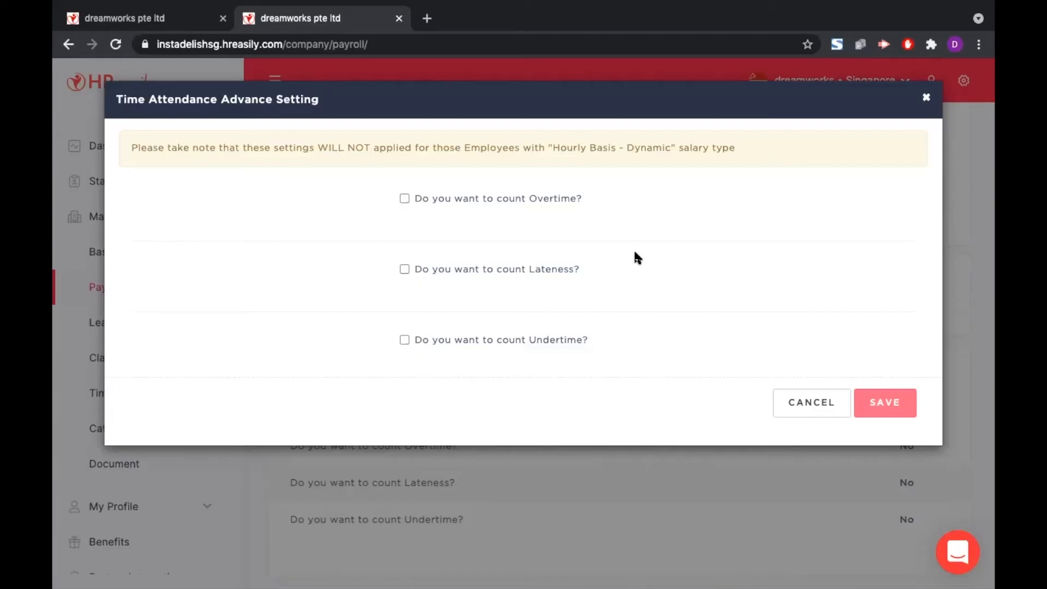
# Step: Enable overtime counting and compare the available methods, keeping the one based on start and end working hours
pyautogui.click(547, 204)
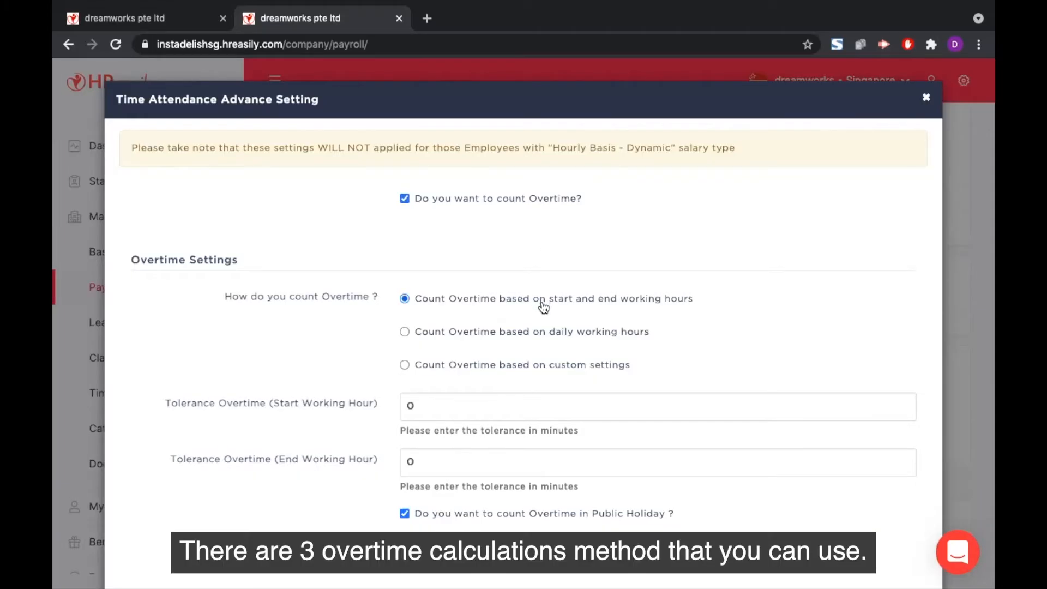
pyautogui.click(546, 334)
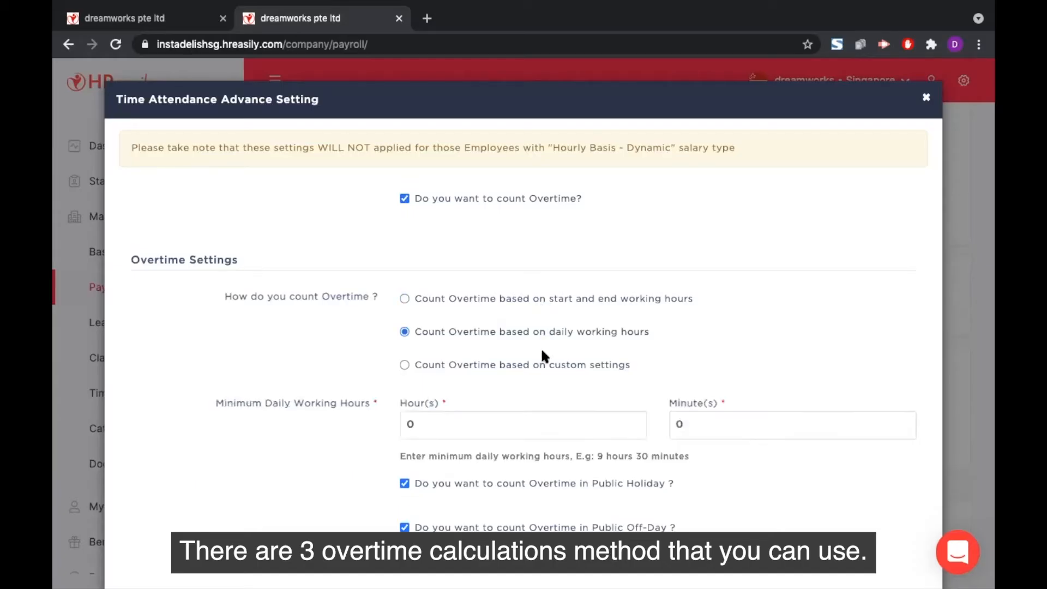
pyautogui.click(546, 364)
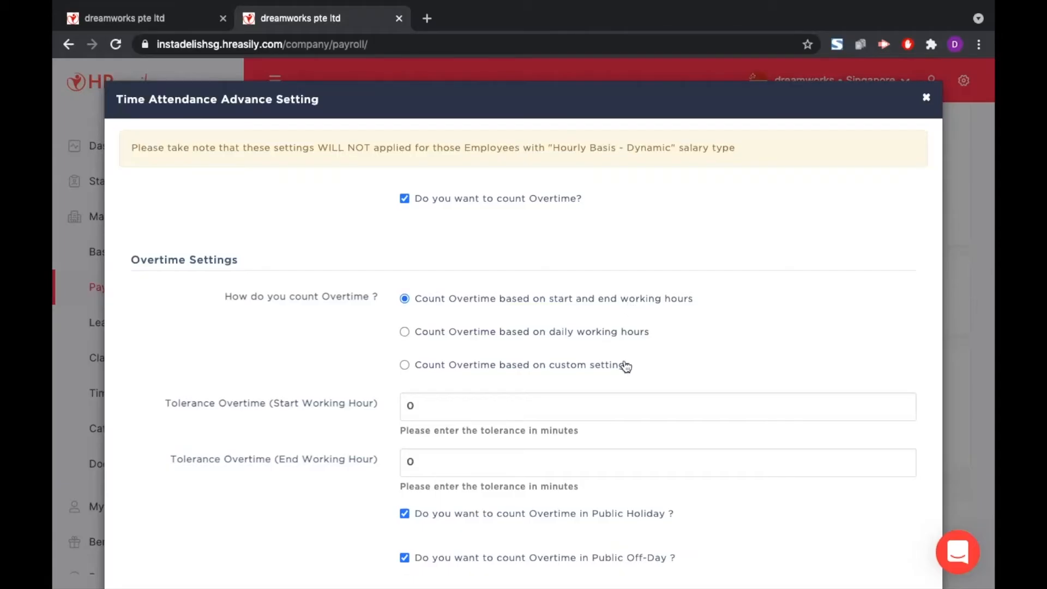
# Step: Set the overtime tolerance to 15 minutes for both the start and the end working hour
pyautogui.click(623, 409)
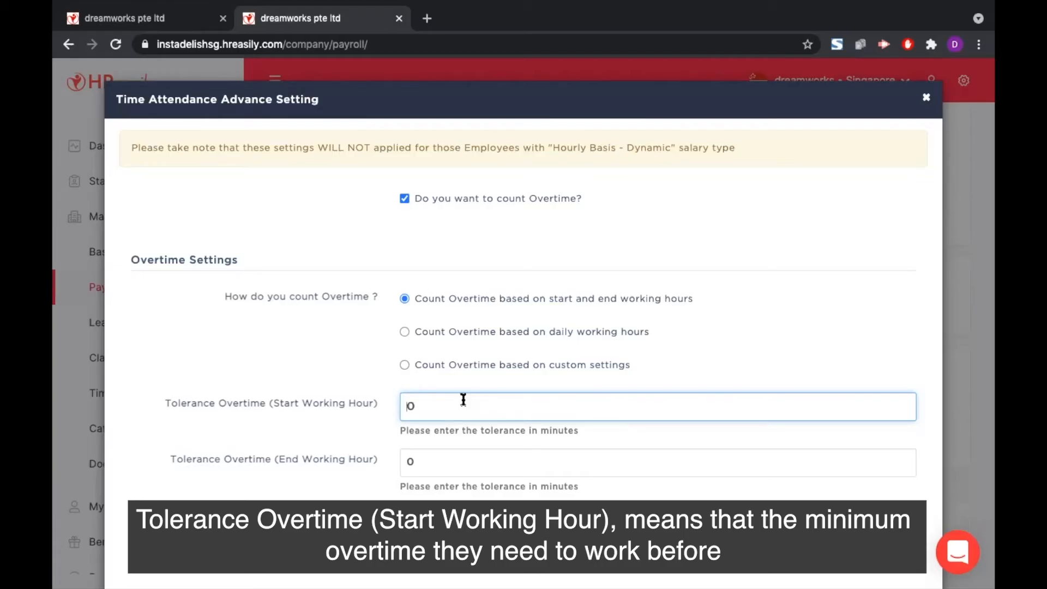
pyautogui.write('15')
pyautogui.press('BackSpace')
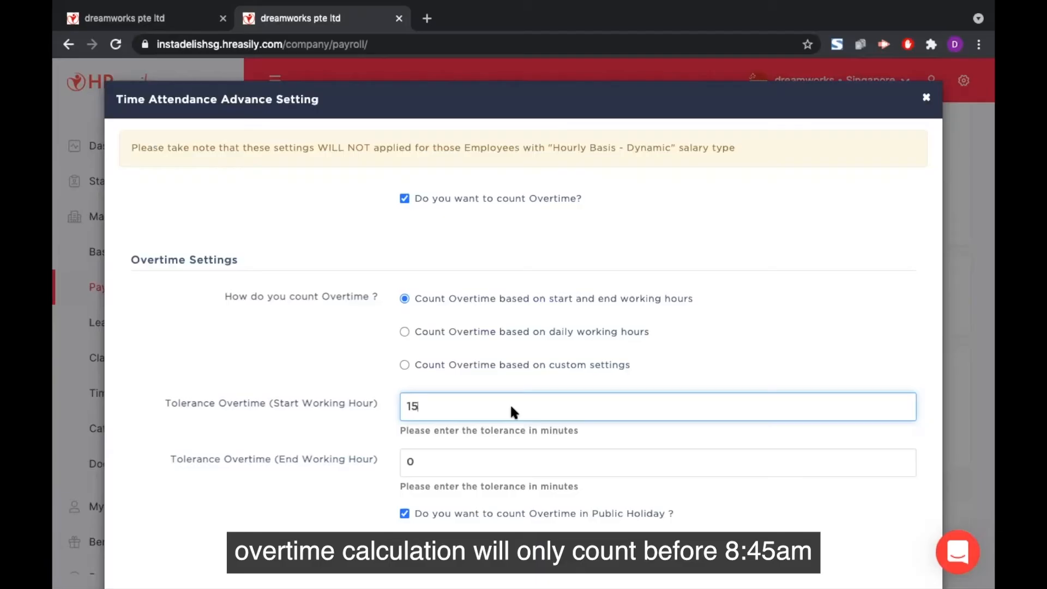
pyautogui.click(448, 461)
pyautogui.press('BackSpace')
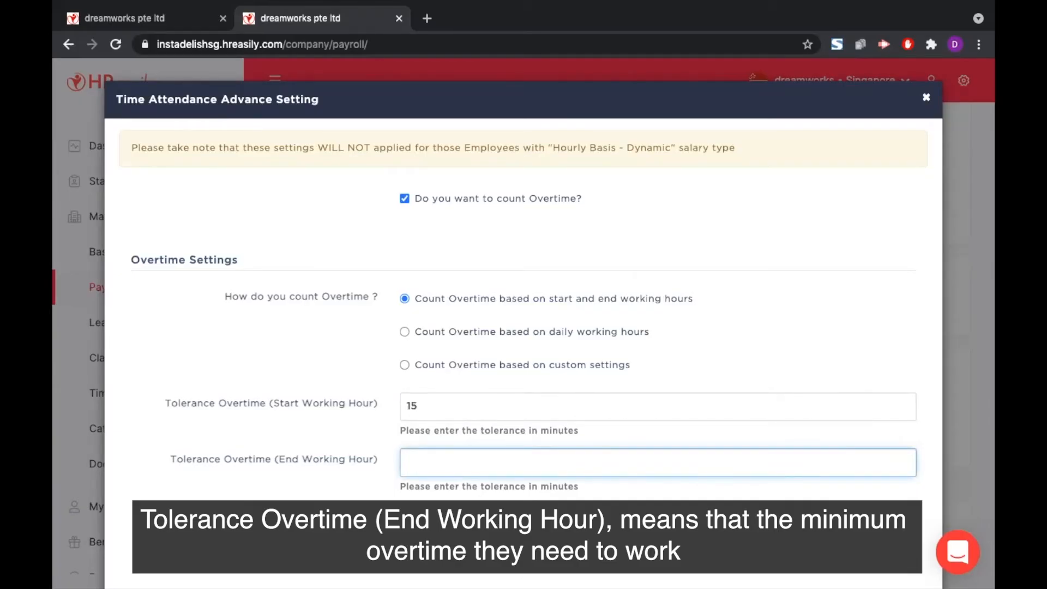
pyautogui.click(437, 463)
pyautogui.write('1')
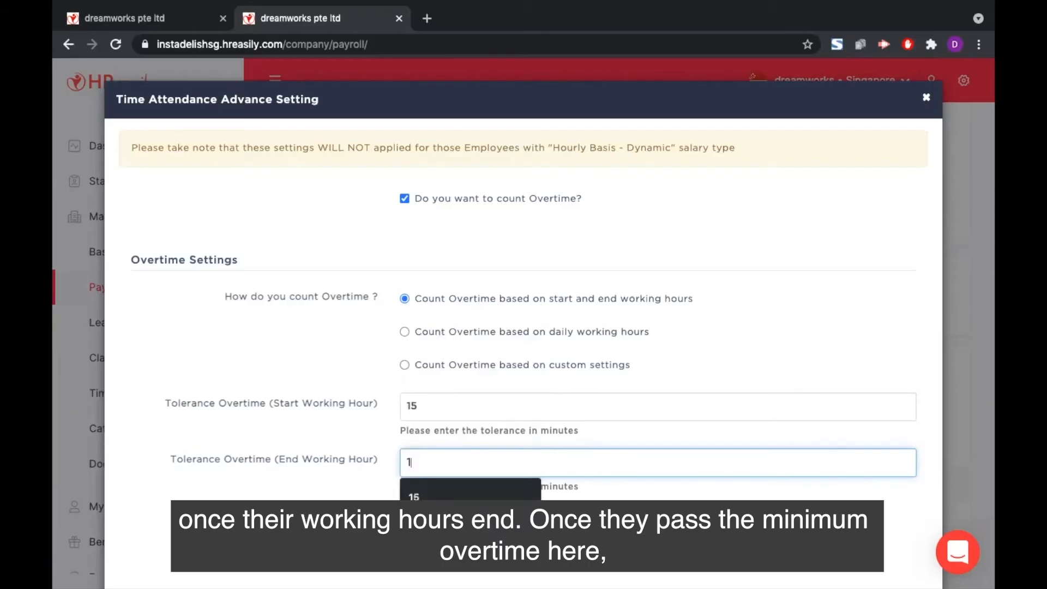
pyautogui.write('5')
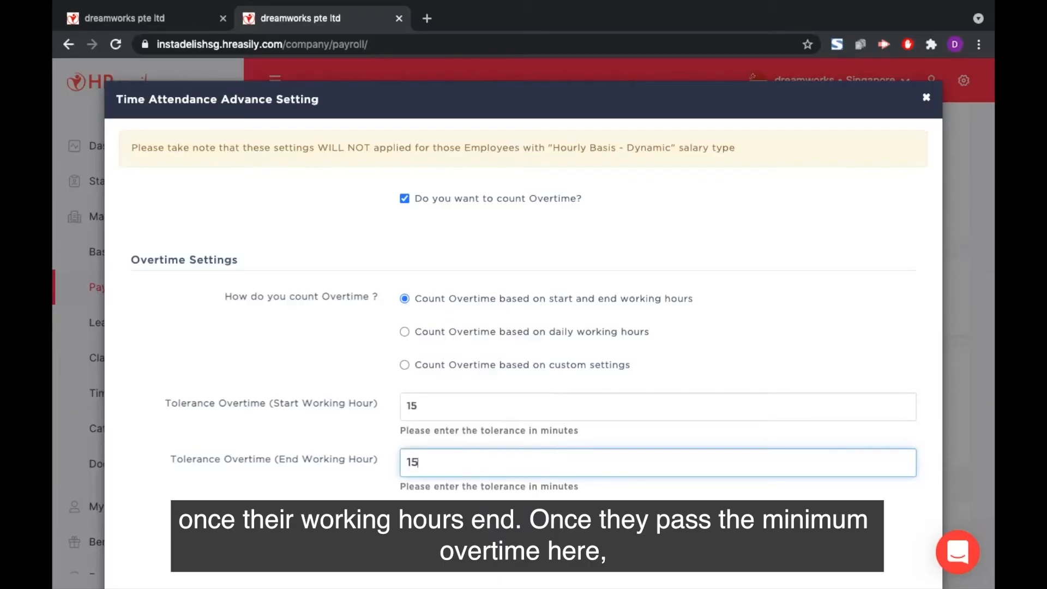
pyautogui.click(636, 485)
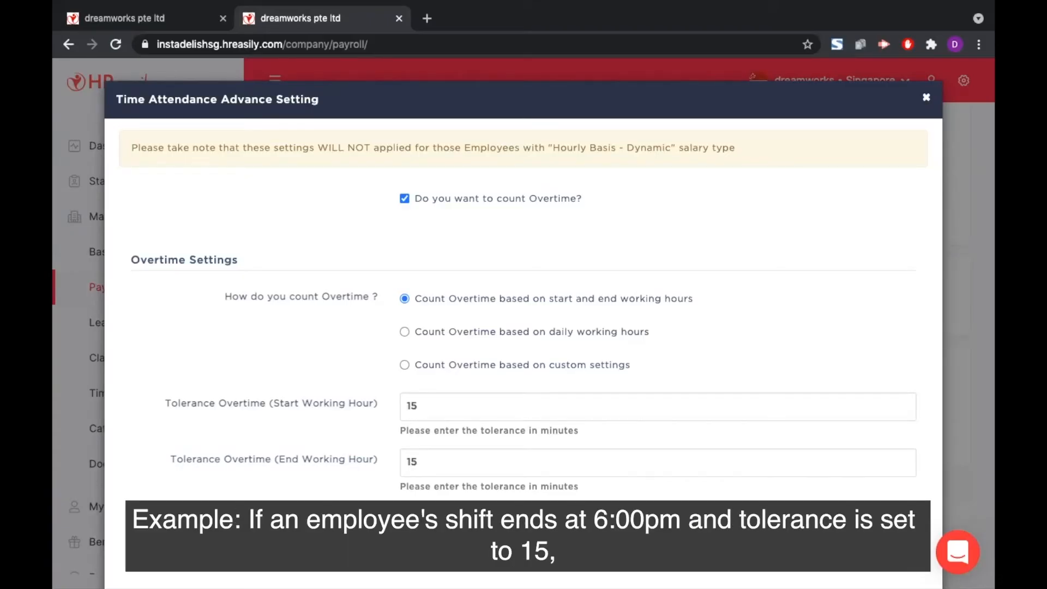
pyautogui.click(434, 467)
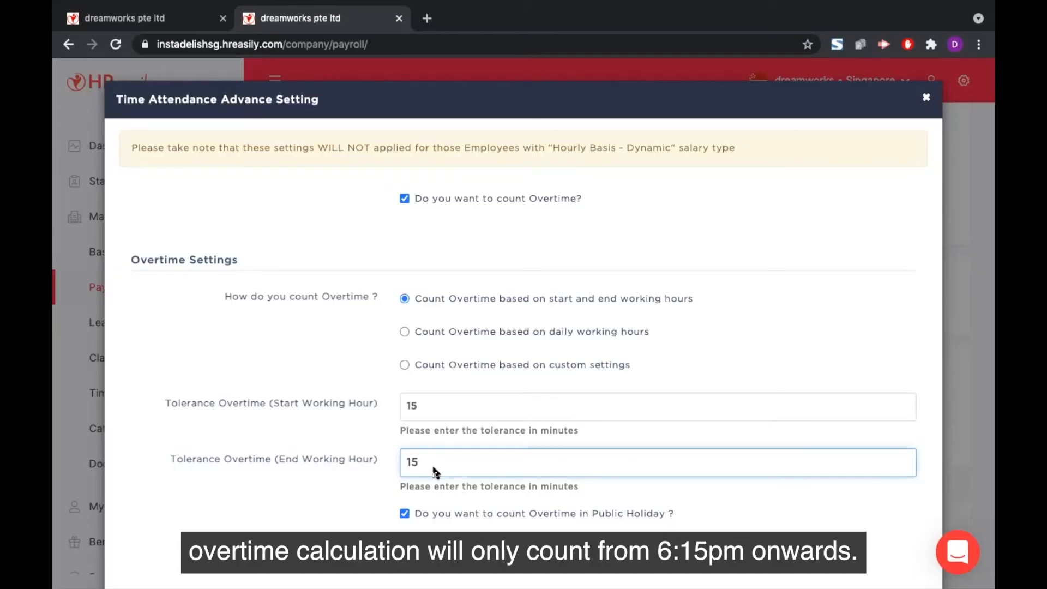
# Step: Switch overtime counting to daily working hours with a minimum of 8 hours 15 minutes
pyautogui.click(546, 334)
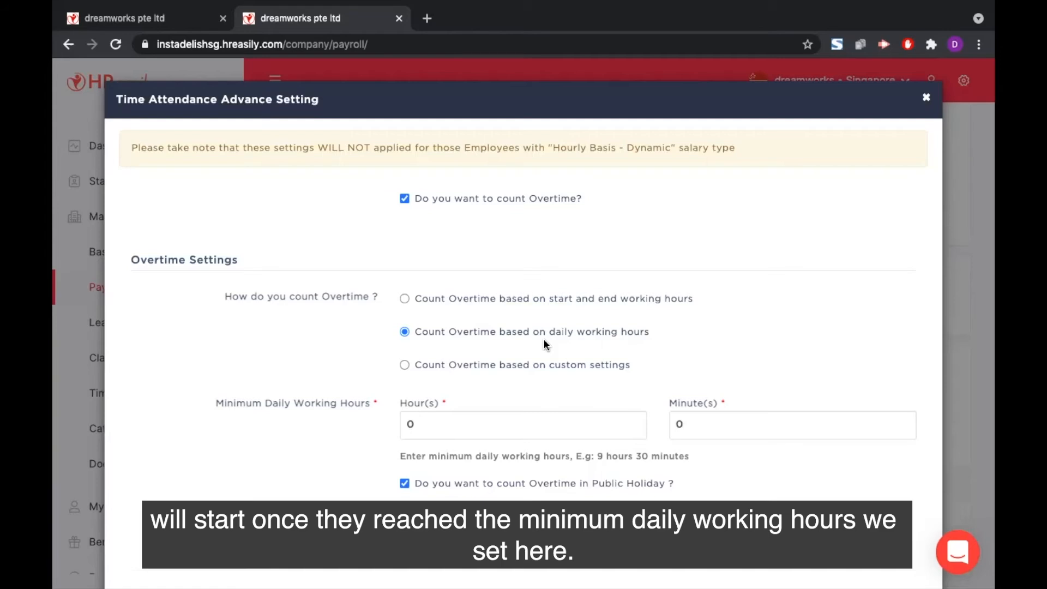
pyautogui.click(524, 424)
pyautogui.press('BackSpace')
pyautogui.write('8')
pyautogui.click(703, 429)
pyautogui.press('BackSpace')
pyautogui.write('15')
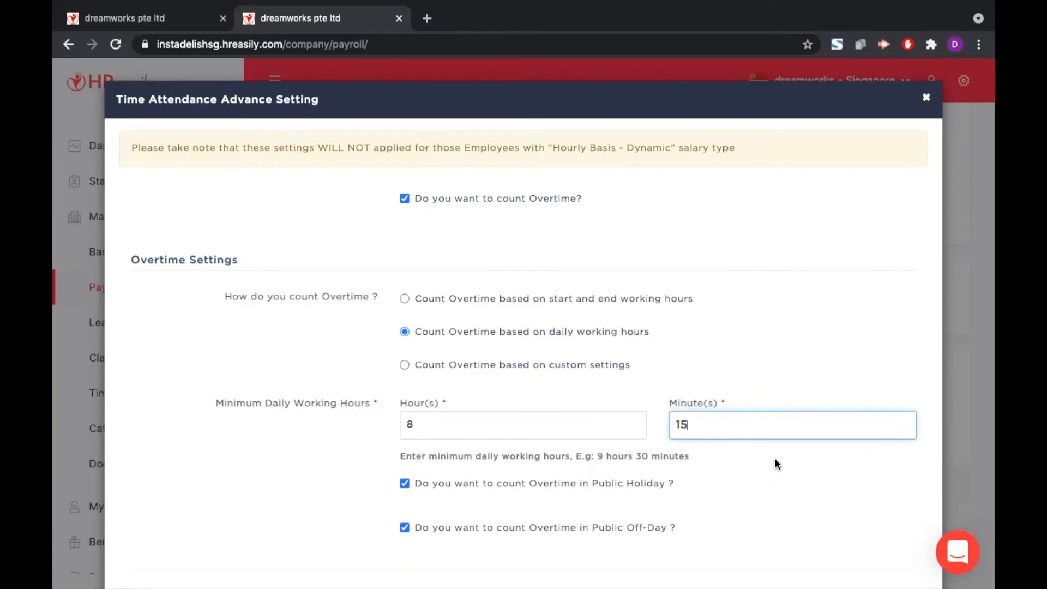
pyautogui.click(769, 463)
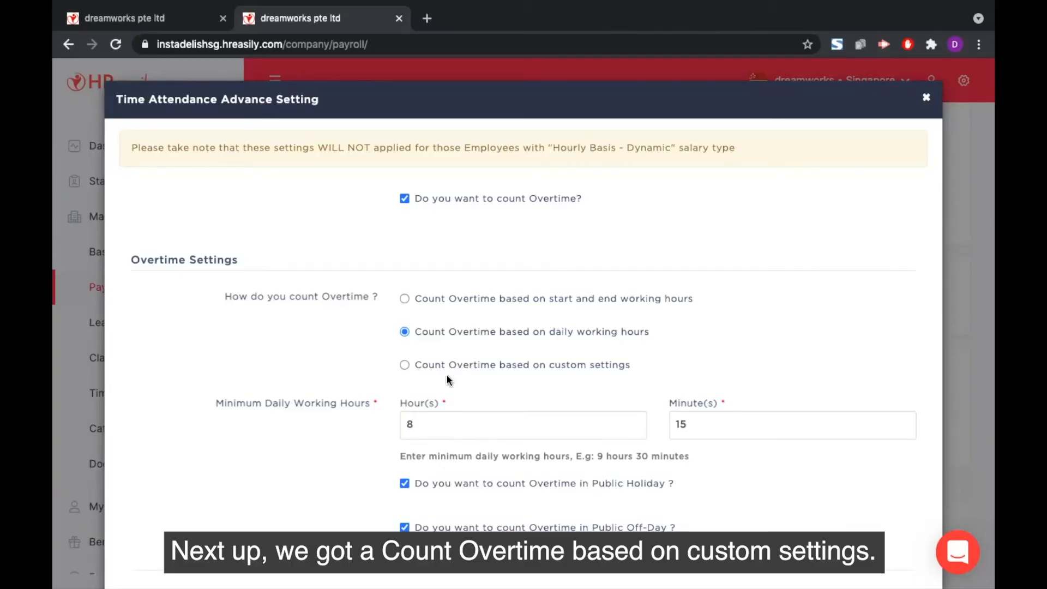
# Step: Switch overtime counting to custom settings and include the Probation and Temp/Contract Staff employment statuses
pyautogui.click(404, 365)
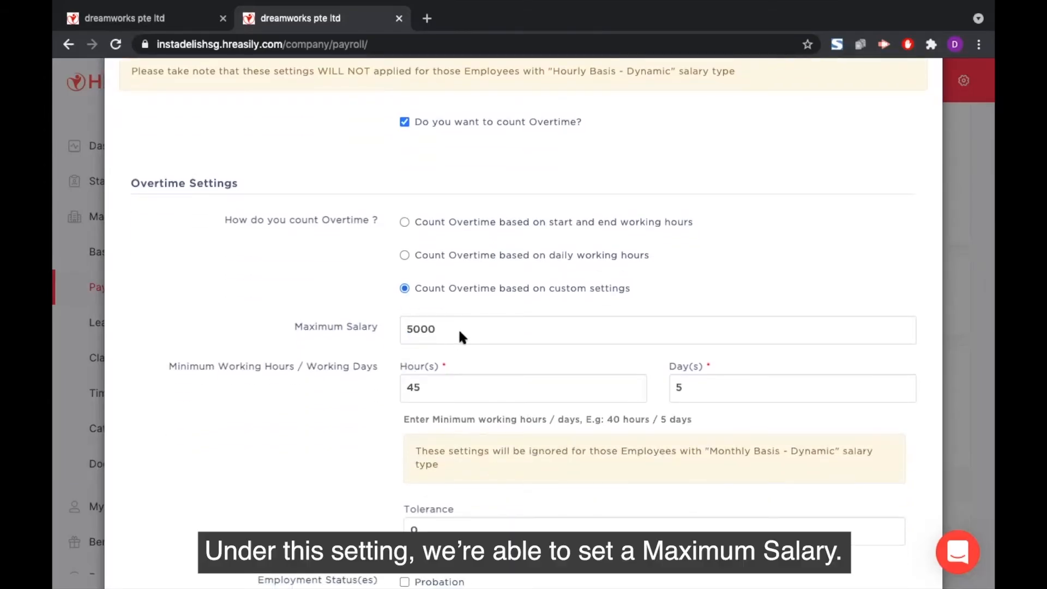
pyautogui.click(459, 330)
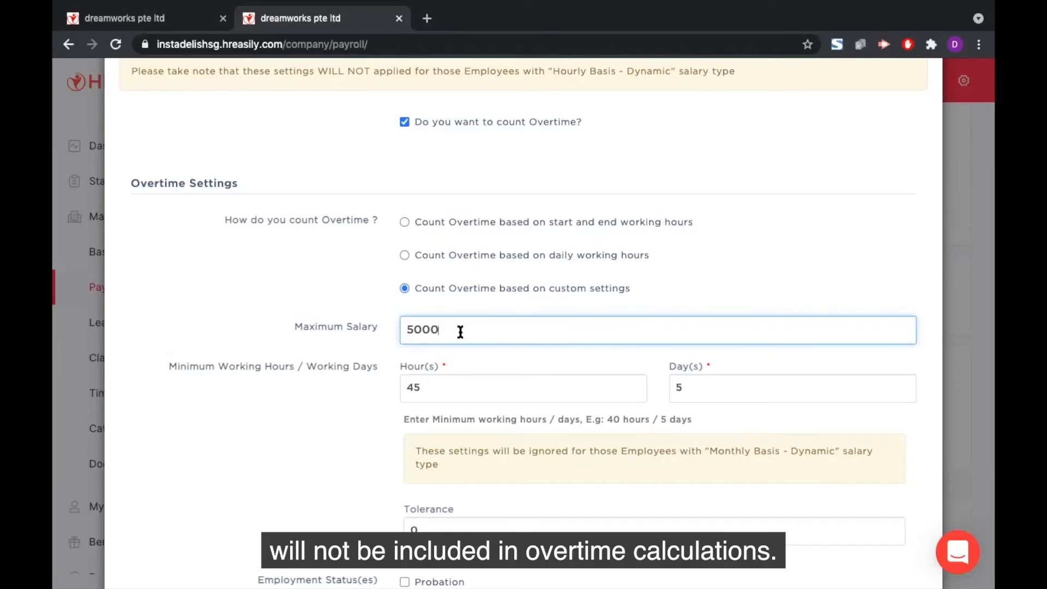
pyautogui.click(339, 475)
pyautogui.scroll(-2, 338, 474)
pyautogui.scroll(-6, 339, 473)
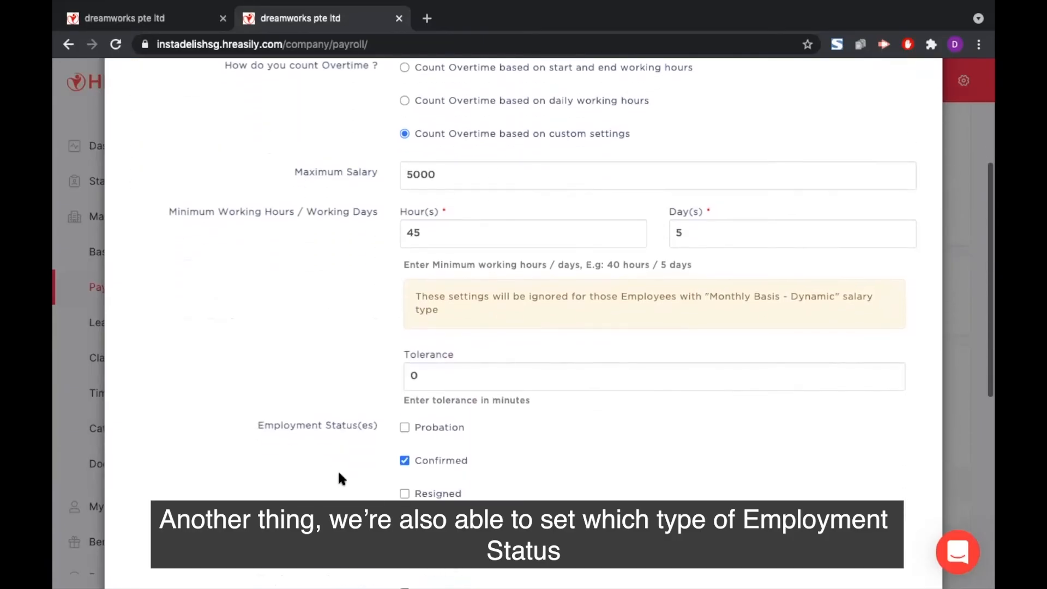
pyautogui.scroll(-1, 338, 478)
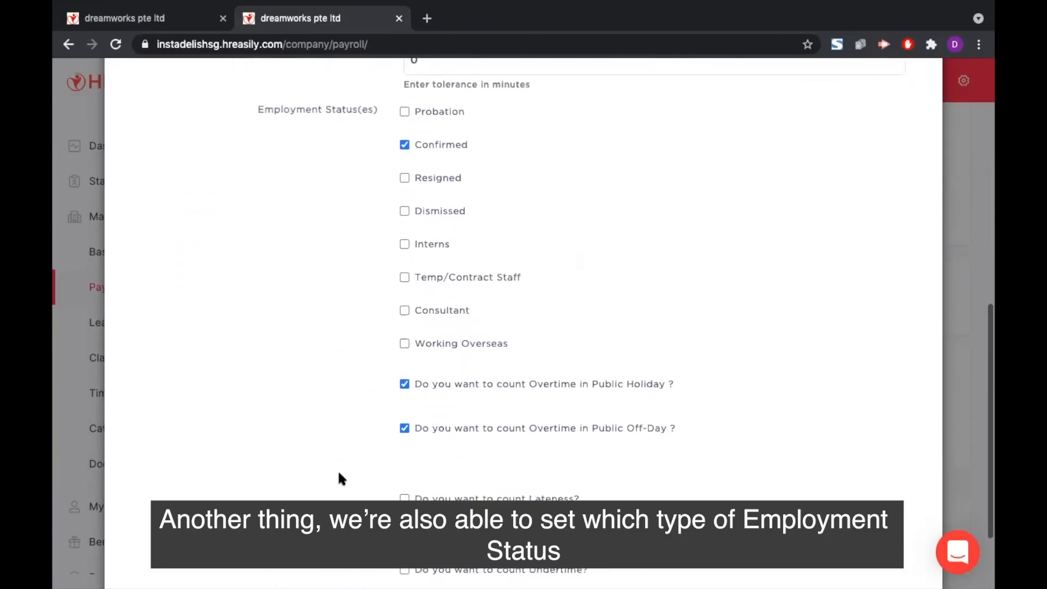
pyautogui.click(419, 113)
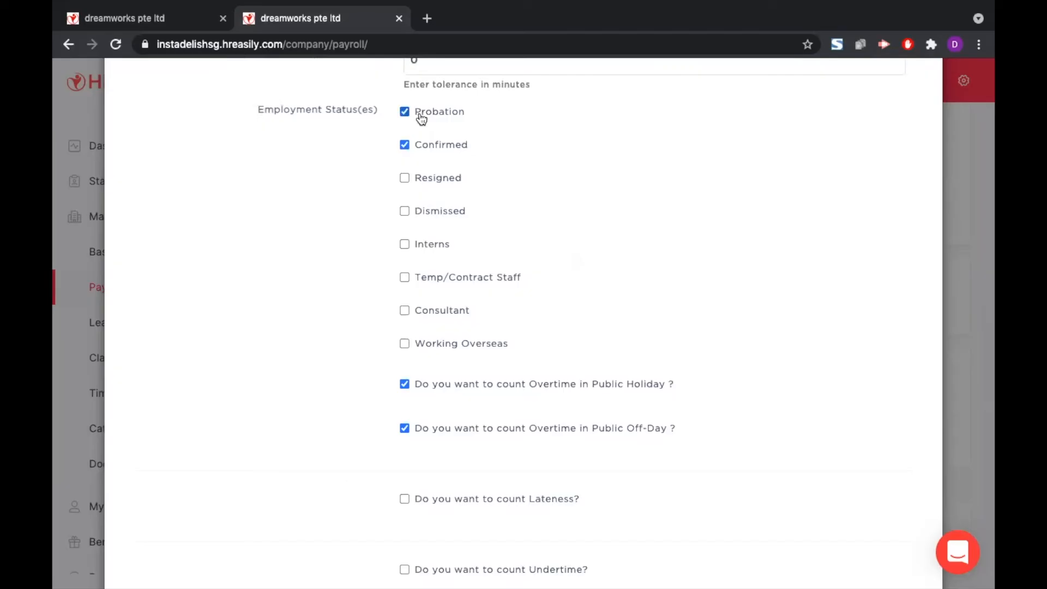
pyautogui.click(406, 278)
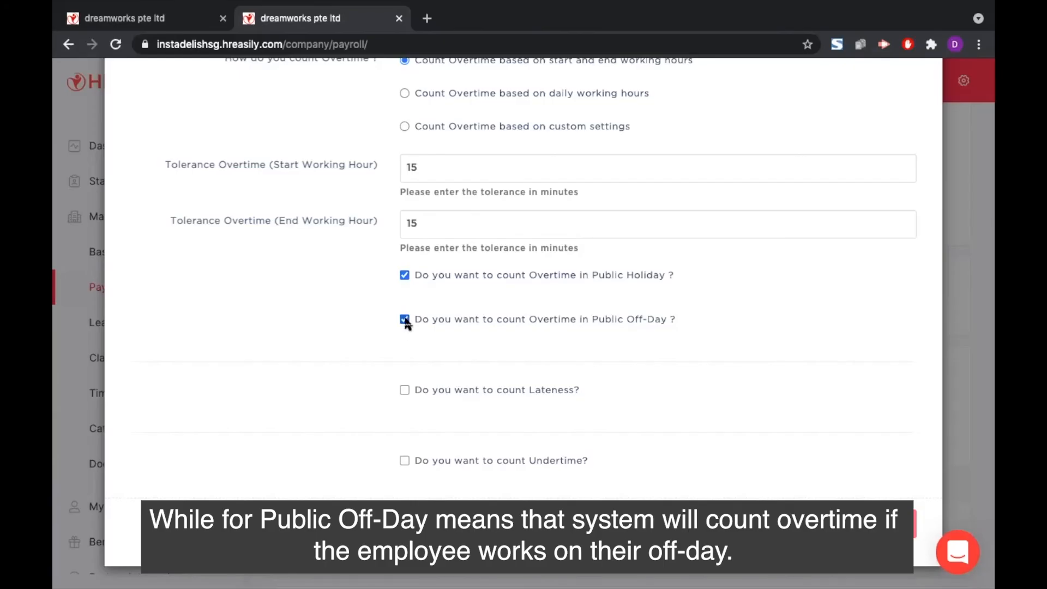
# Step: Enable lateness counting with a tolerance of 15 minutes
pyautogui.click(404, 390)
pyautogui.scroll(-3, 403, 389)
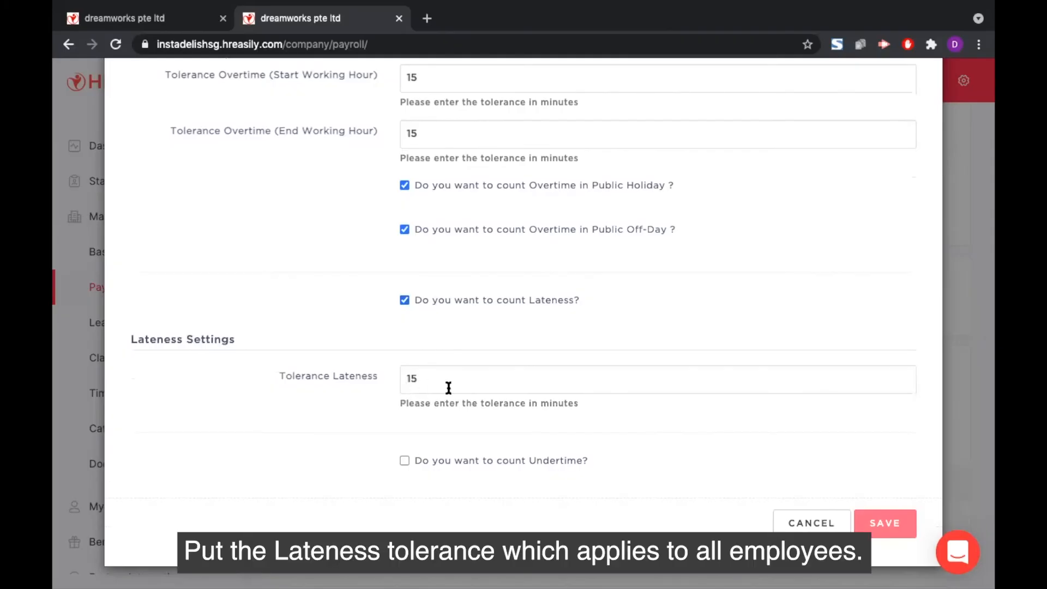
pyautogui.click(467, 386)
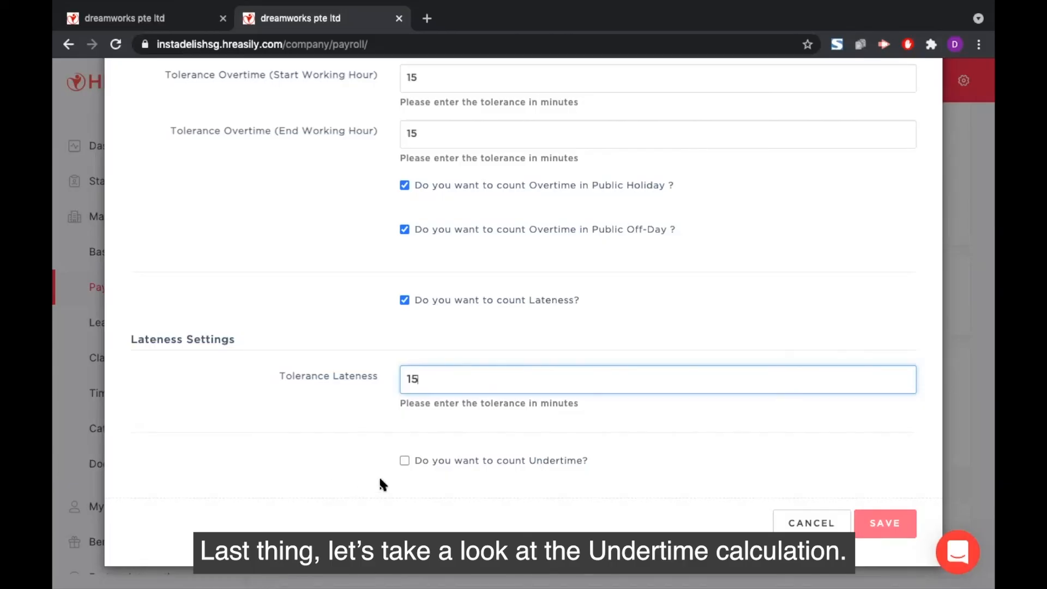
# Step: Enable undertime counting and set its tolerance to 15 minutes
pyautogui.click(401, 460)
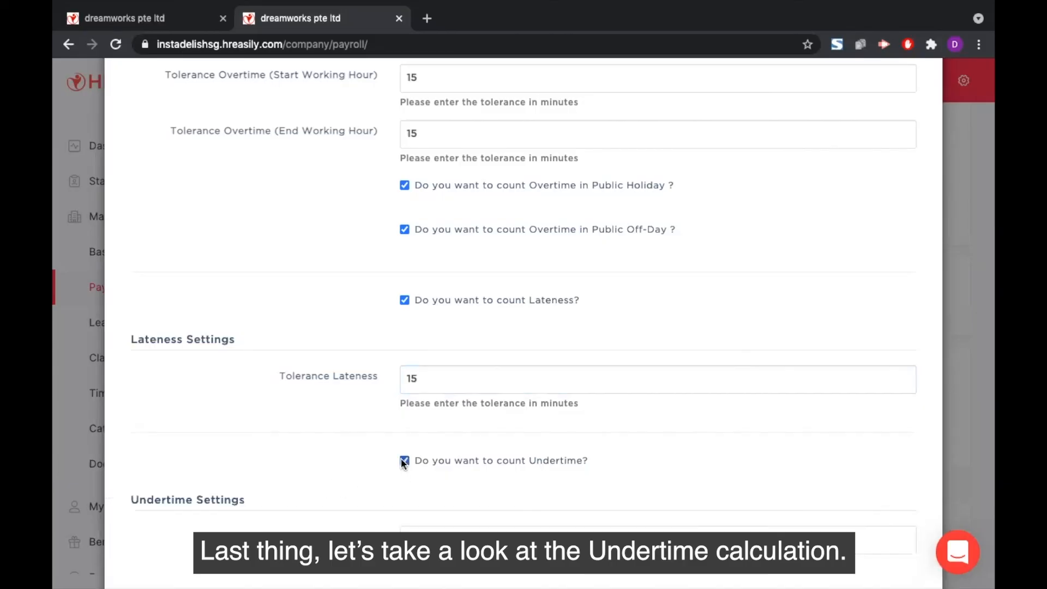
pyautogui.scroll(-2, 402, 461)
pyautogui.click(434, 451)
pyautogui.press('BackSpace')
pyautogui.write('15')
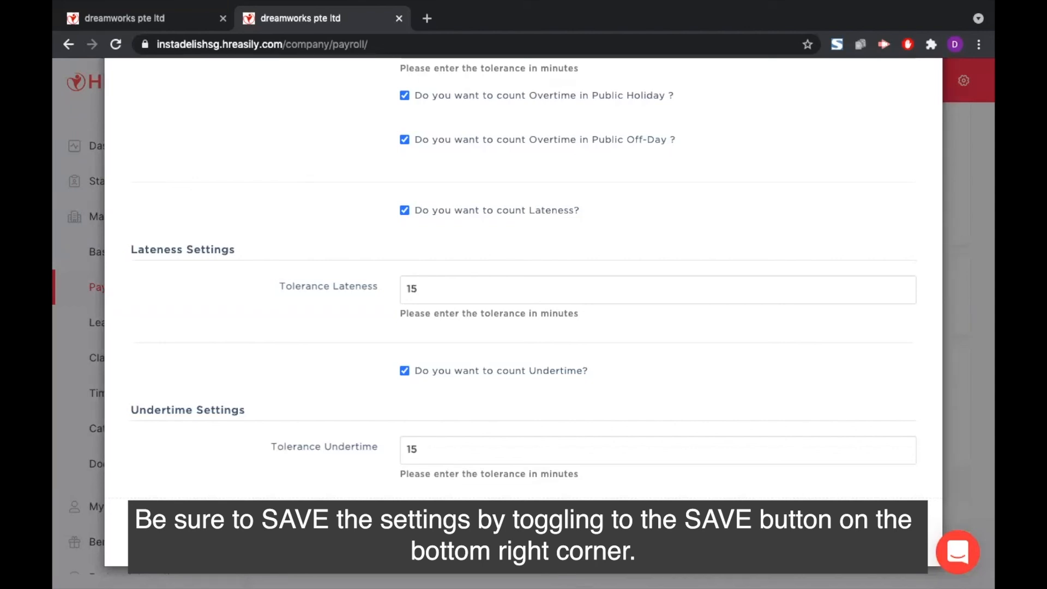
# Step: Save the time attendance settings and review the saved overtime, lateness and undertime options
pyautogui.click(885, 532)
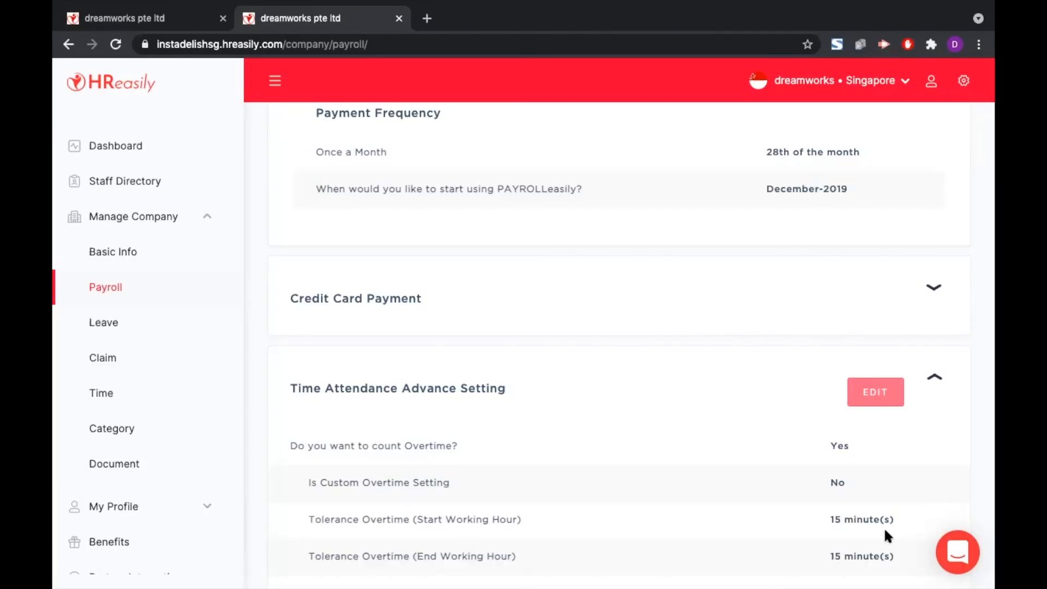
pyautogui.scroll(-3, 884, 532)
pyautogui.scroll(-2, 885, 531)
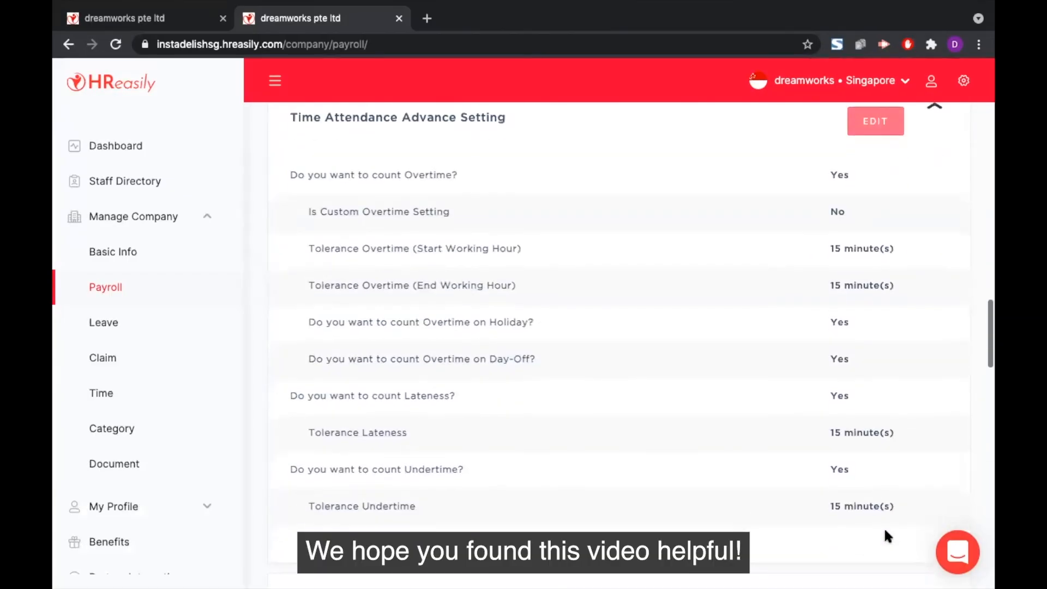